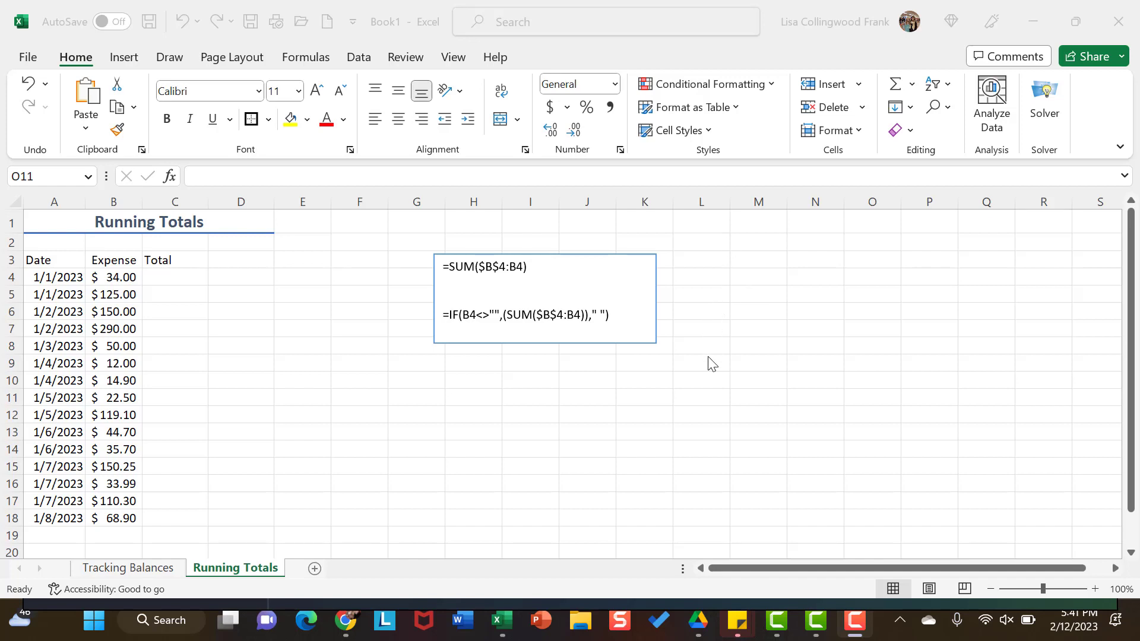
Step: Enter the running-total formula =SUM($B$4:B4) in cell C4, with the first reference absolute
{"action": "left_click", "coordinate": [159, 278]}
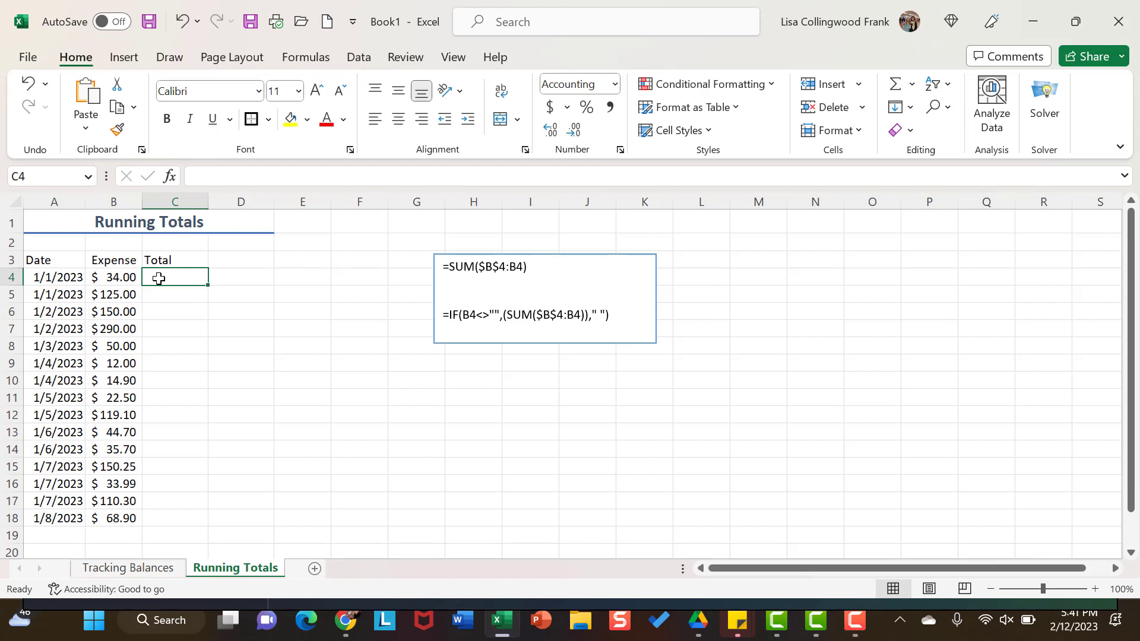
{"action": "type", "text": "=su"}
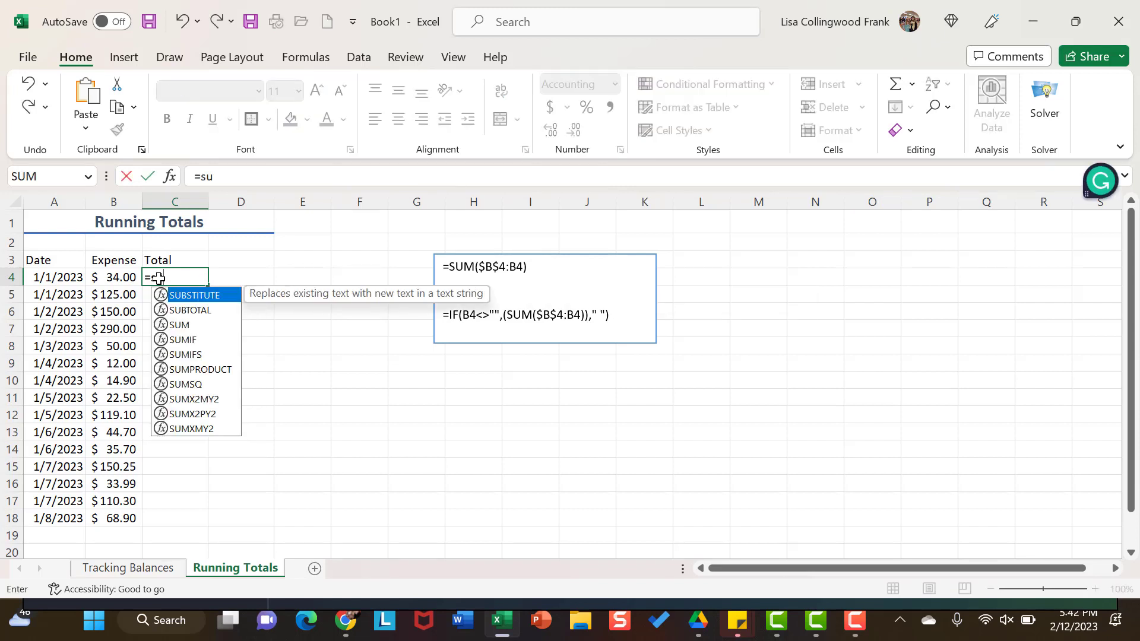
{"action": "type", "text": "m("}
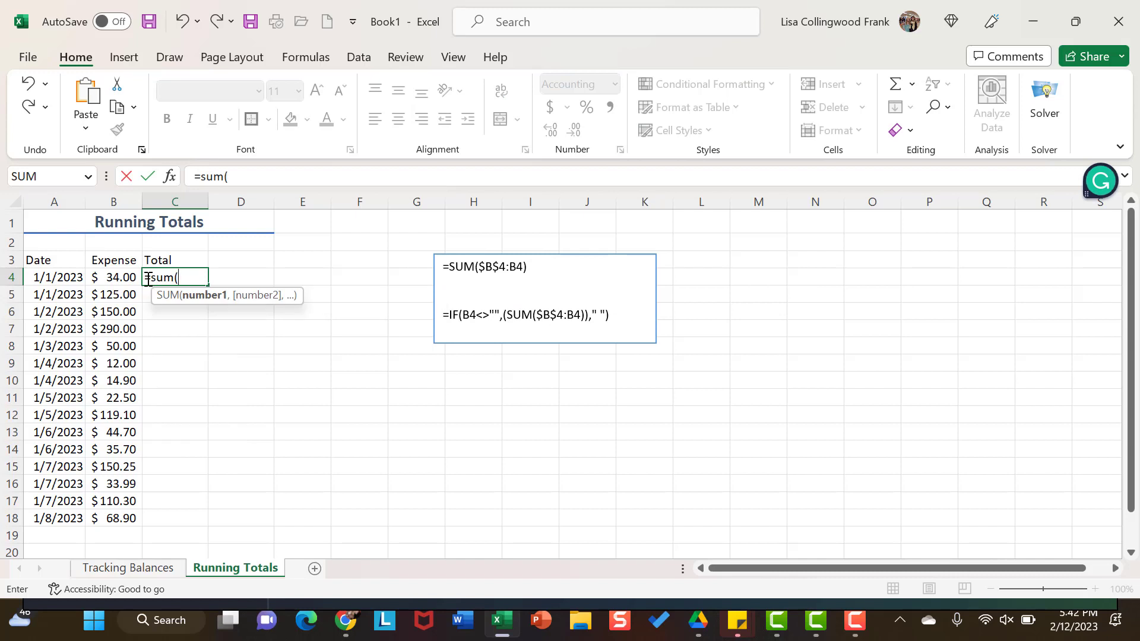
{"action": "left_click", "coordinate": [121, 278]}
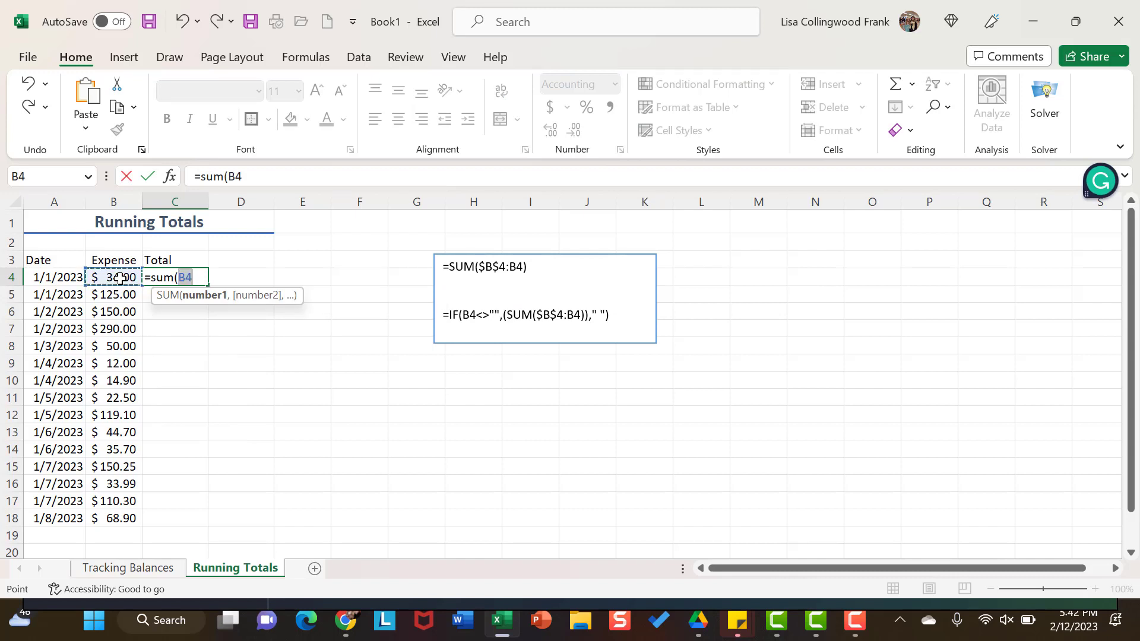
{"action": "key", "text": "F8"}
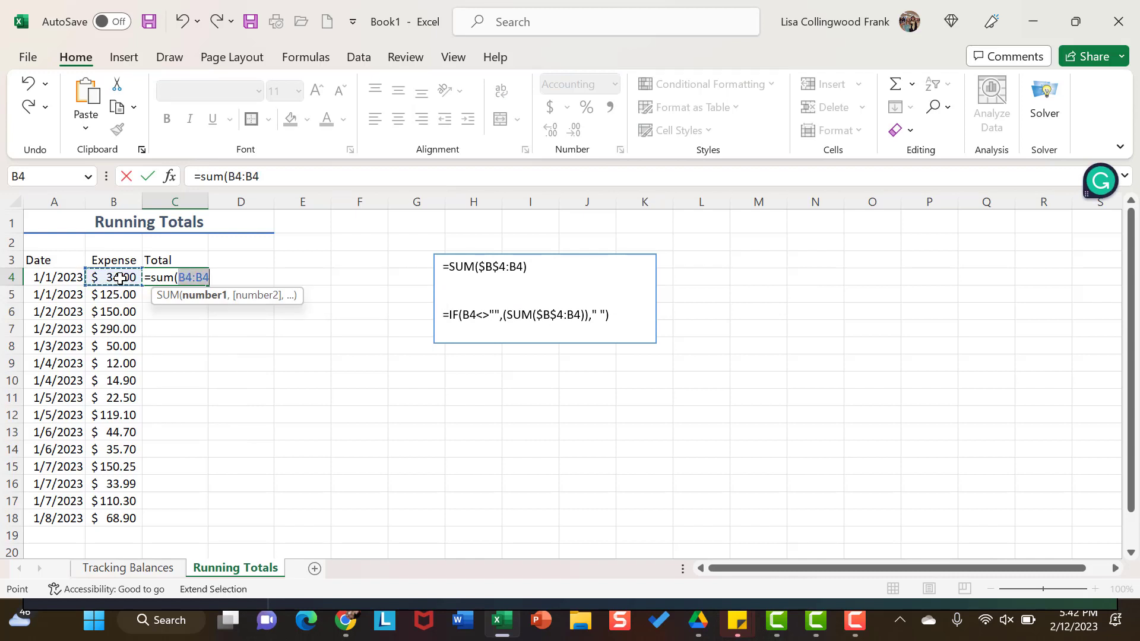
{"action": "left_click", "coordinate": [179, 278]}
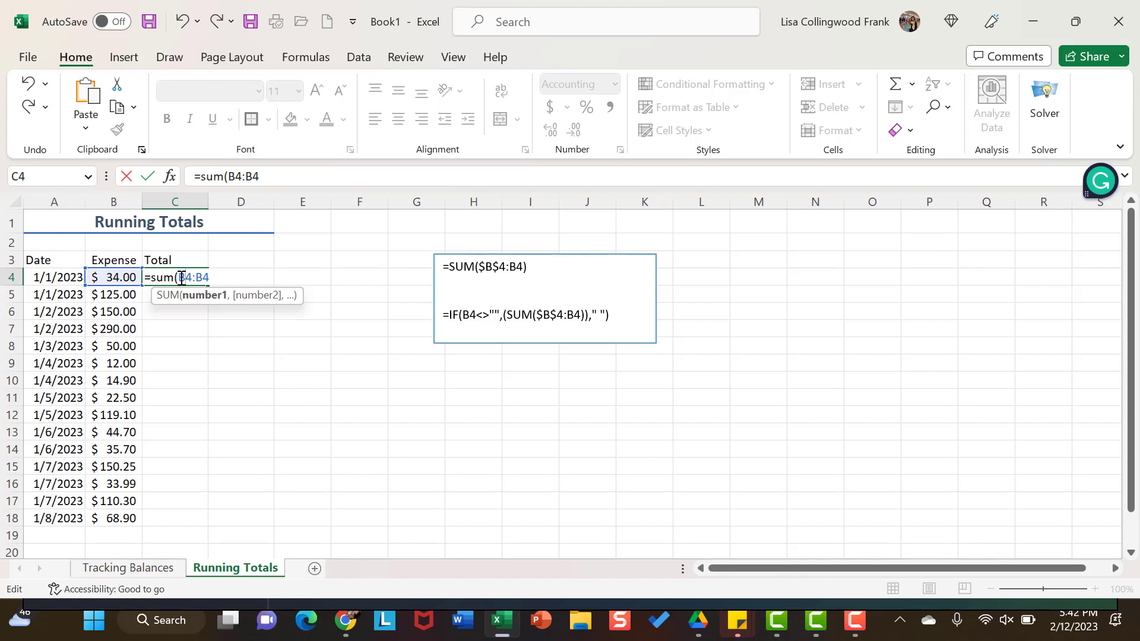
{"action": "key", "text": "F4"}
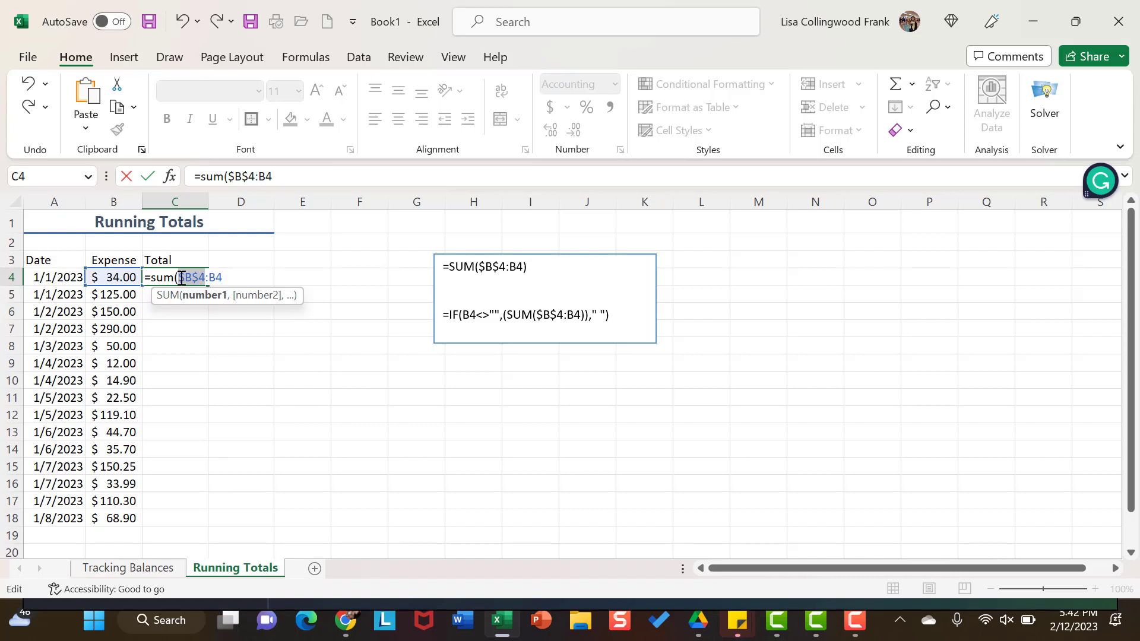
{"action": "left_click", "coordinate": [222, 279]}
{"action": "type", "text": ")"}
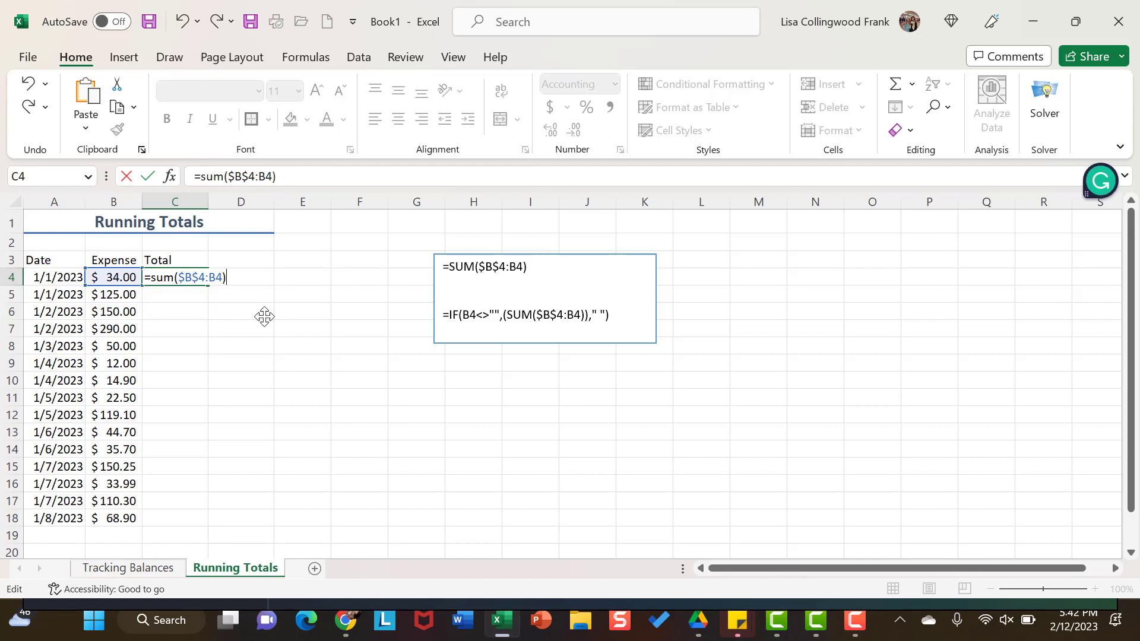
{"action": "key", "text": "Return"}
Step: Fill the running-total formula from C4 down the Total column through row 23 and review the filled rows
{"action": "left_click", "coordinate": [180, 270]}
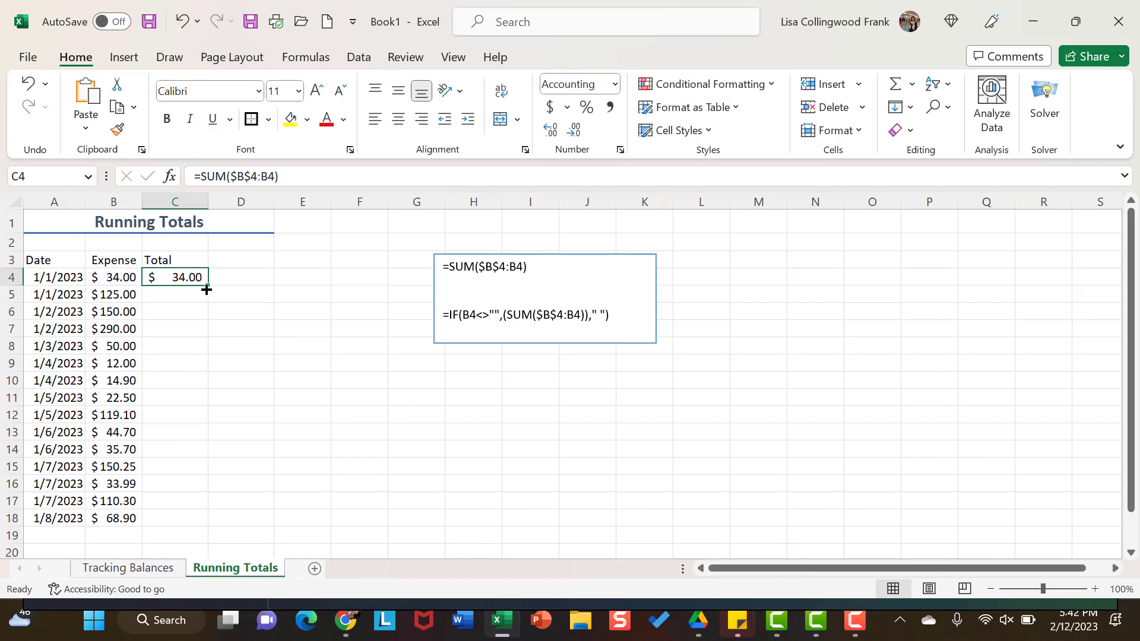
{"action": "left_click_drag", "start_coordinate": [208, 284], "coordinate": [196, 547]}
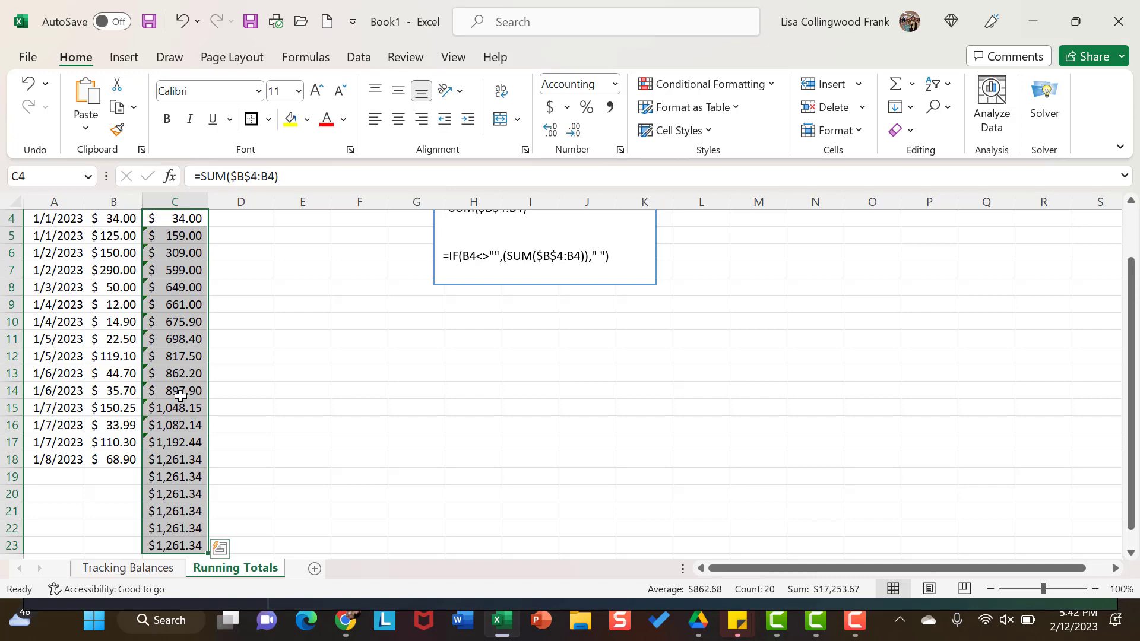
{"action": "scroll", "coordinate": [196, 357], "scroll_direction": "up", "scroll_amount": 1}
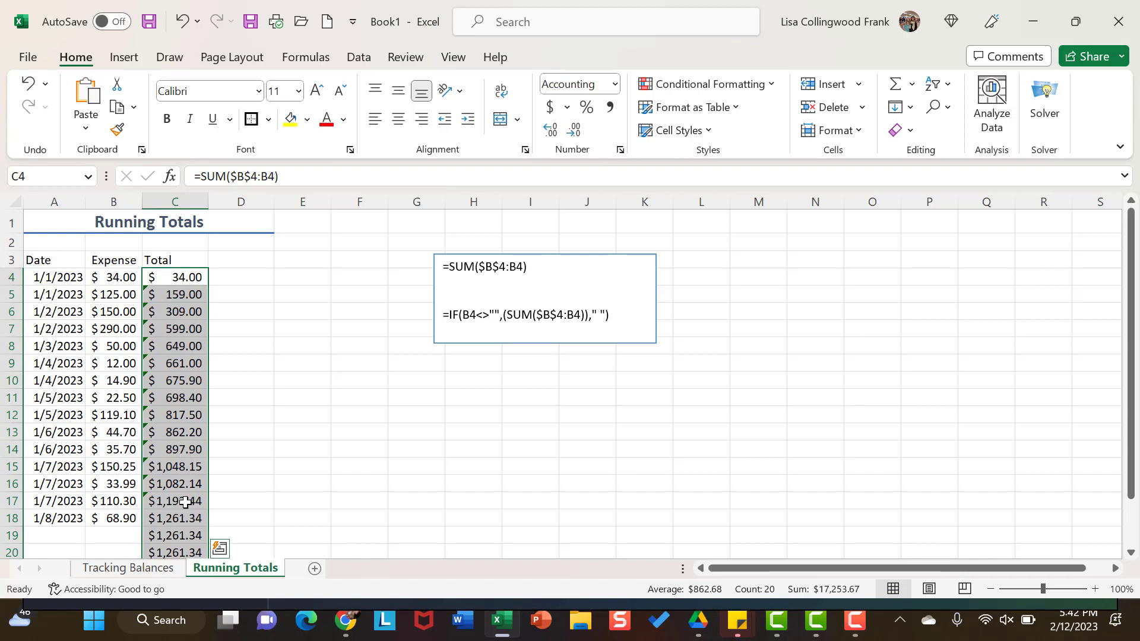
{"action": "scroll", "coordinate": [185, 502], "scroll_direction": "down", "scroll_amount": 2}
{"action": "scroll", "coordinate": [186, 501], "scroll_direction": "up", "scroll_amount": 2}
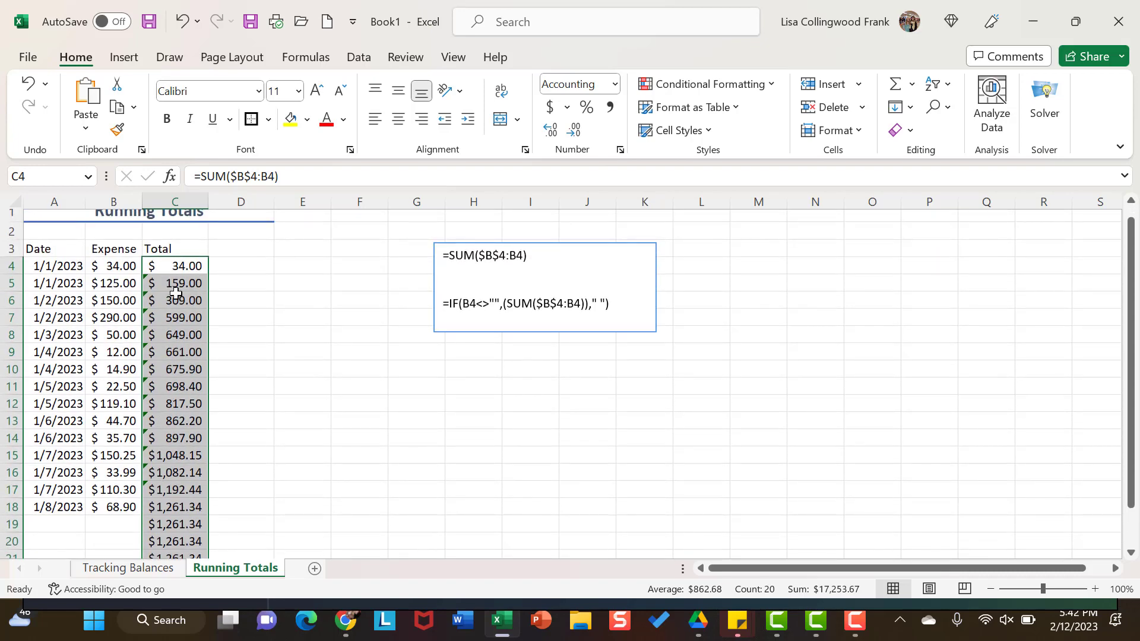
{"action": "scroll", "coordinate": [195, 428], "scroll_direction": "down", "scroll_amount": 3}
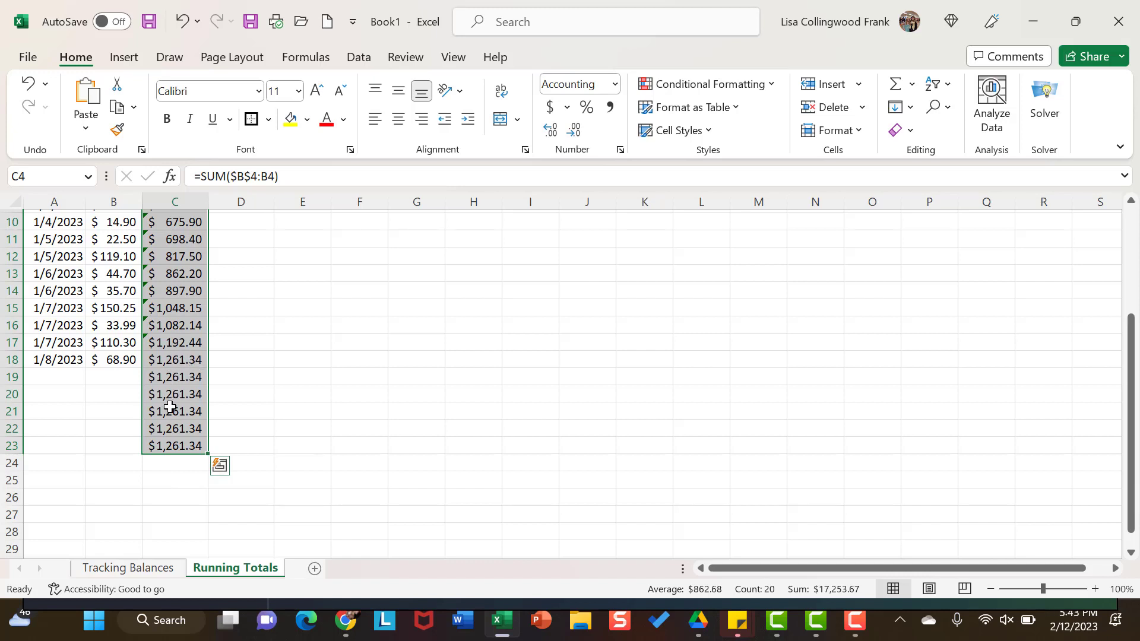
{"action": "scroll", "coordinate": [169, 407], "scroll_direction": "up", "scroll_amount": 3}
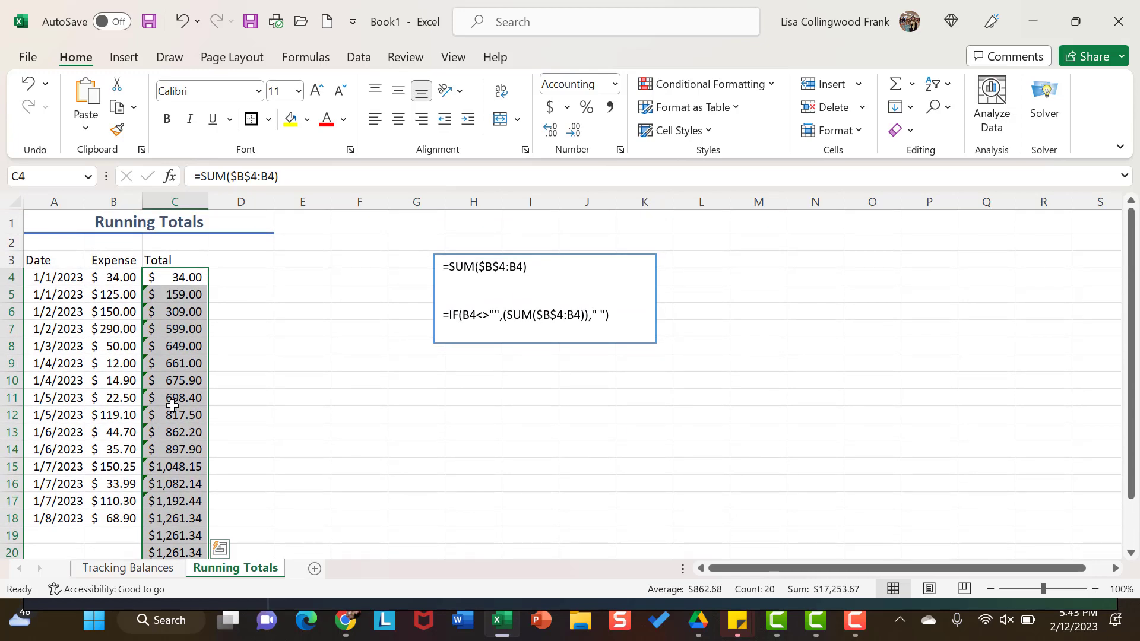
{"action": "scroll", "coordinate": [208, 356], "scroll_direction": "down", "scroll_amount": 1}
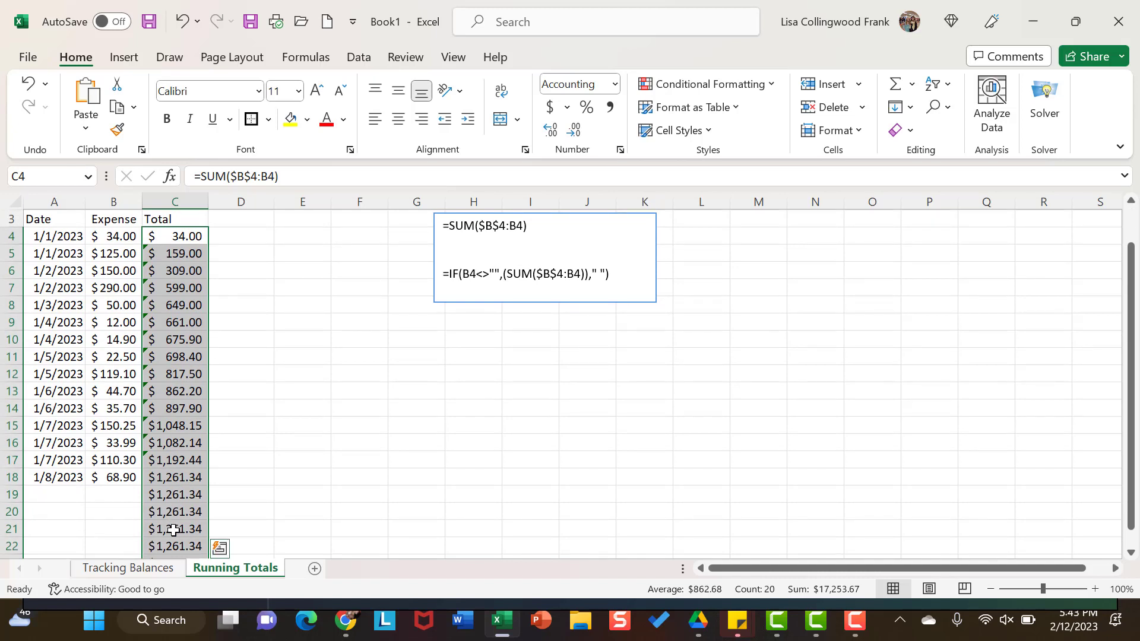
{"action": "scroll", "coordinate": [184, 511], "scroll_direction": "up", "scroll_amount": 1}
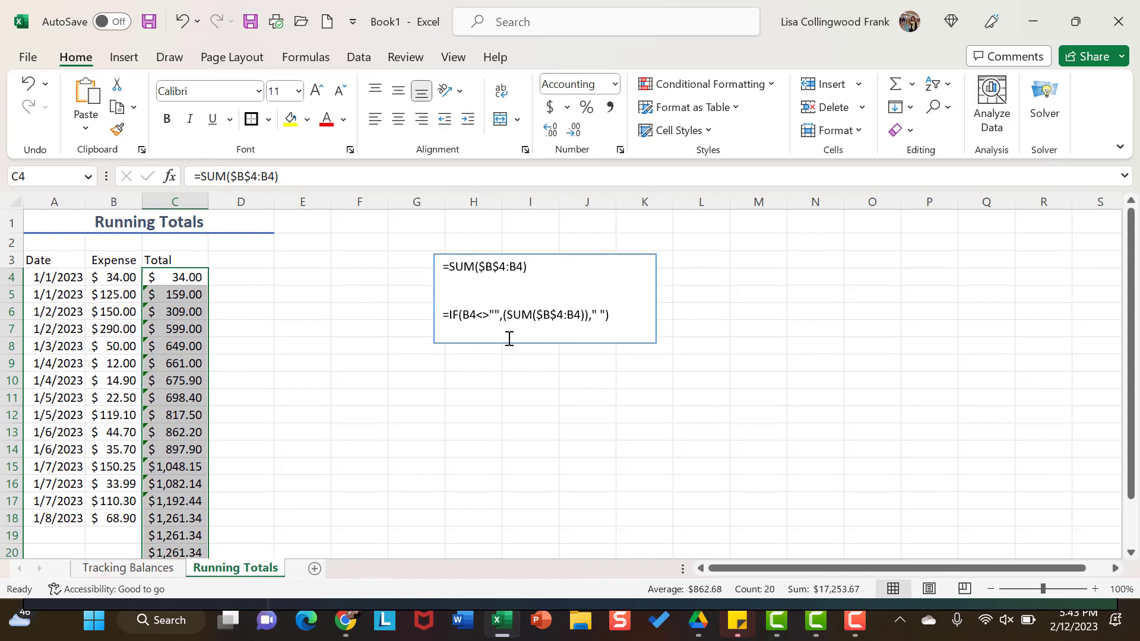
Step: Begin an IF formula in cell D4 with the logical test B4<>"" for a non-blank expense
{"action": "left_click", "coordinate": [259, 278]}
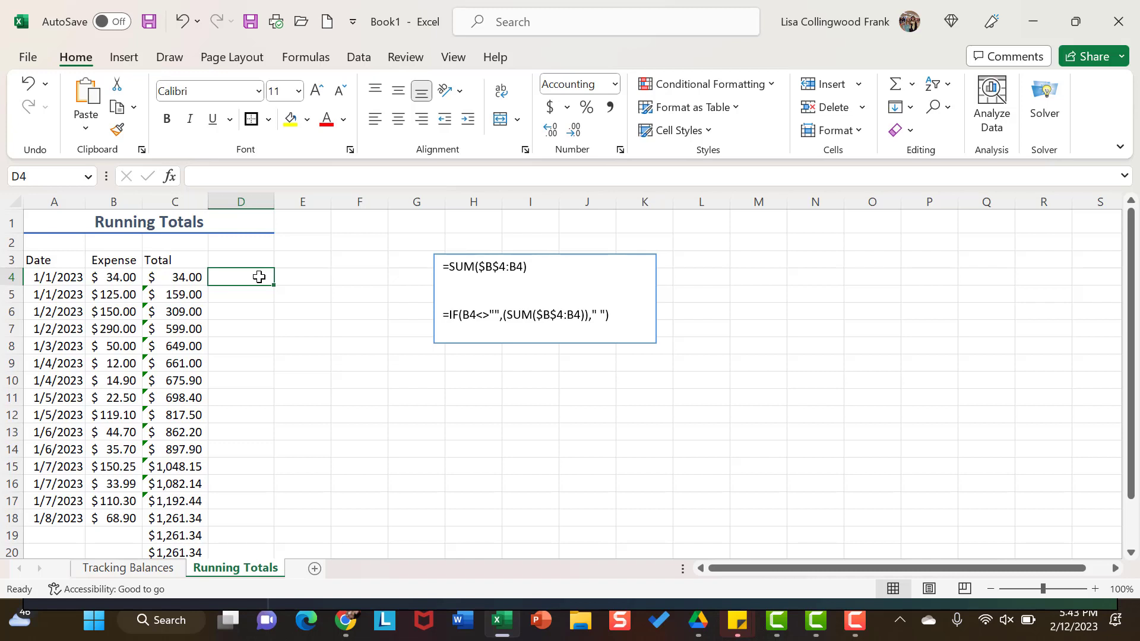
{"action": "type", "text": "="}
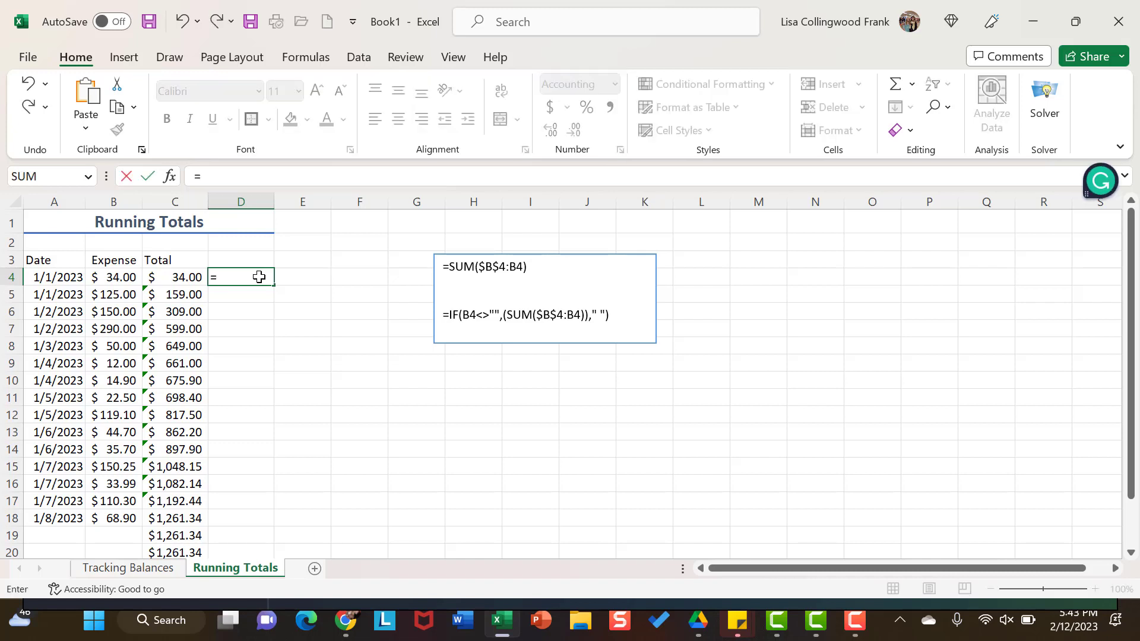
{"action": "type", "text": "if"}
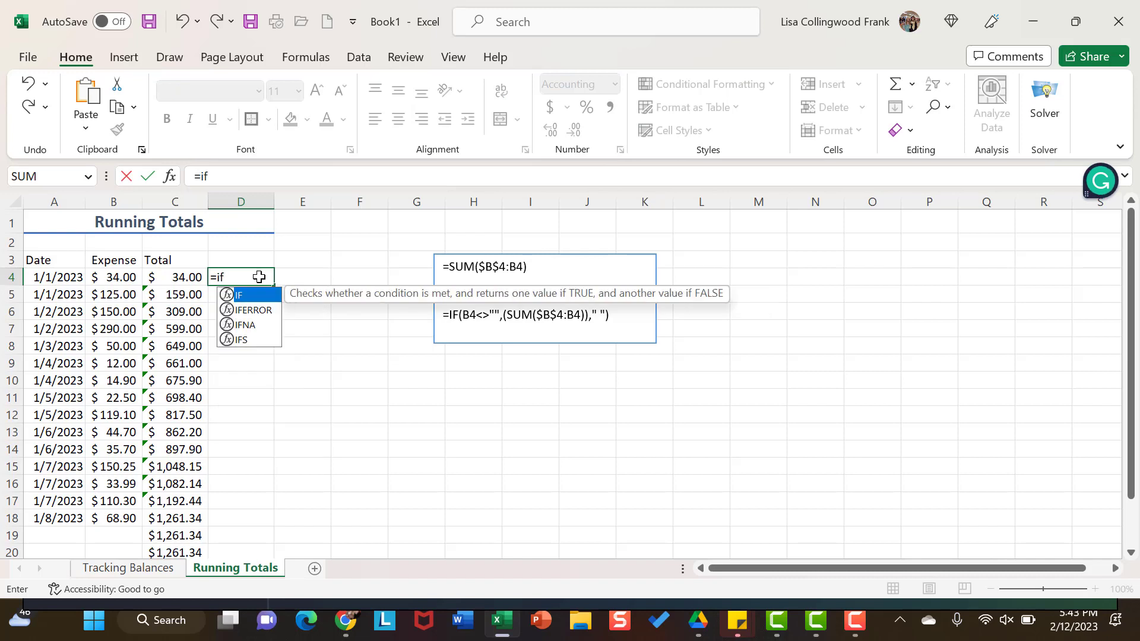
{"action": "type", "text": "("}
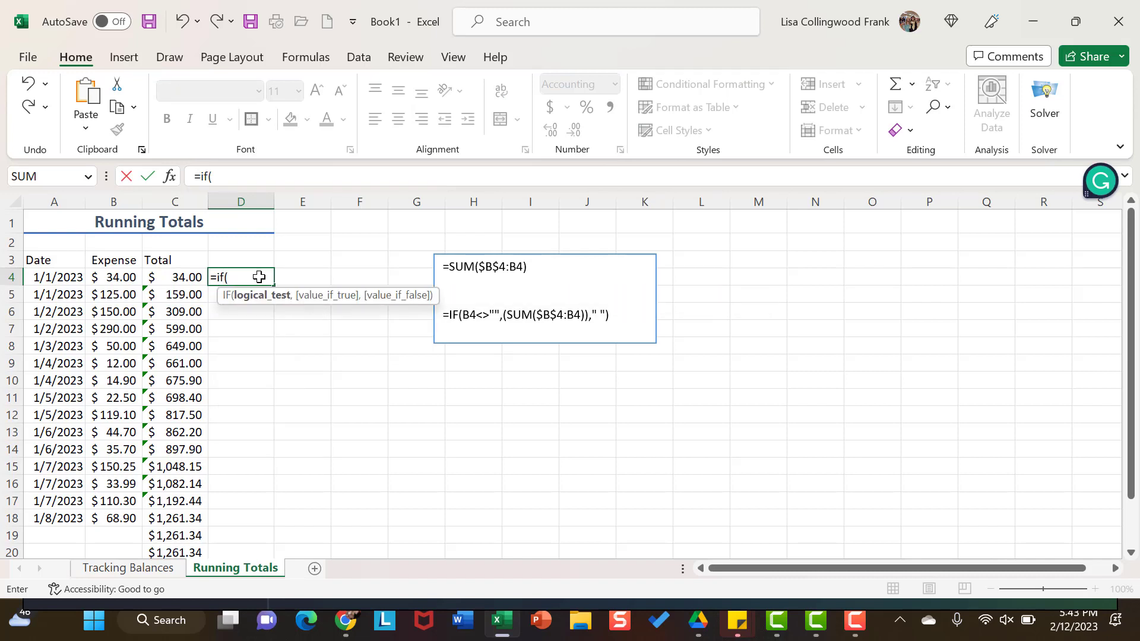
{"action": "left_click", "coordinate": [127, 277]}
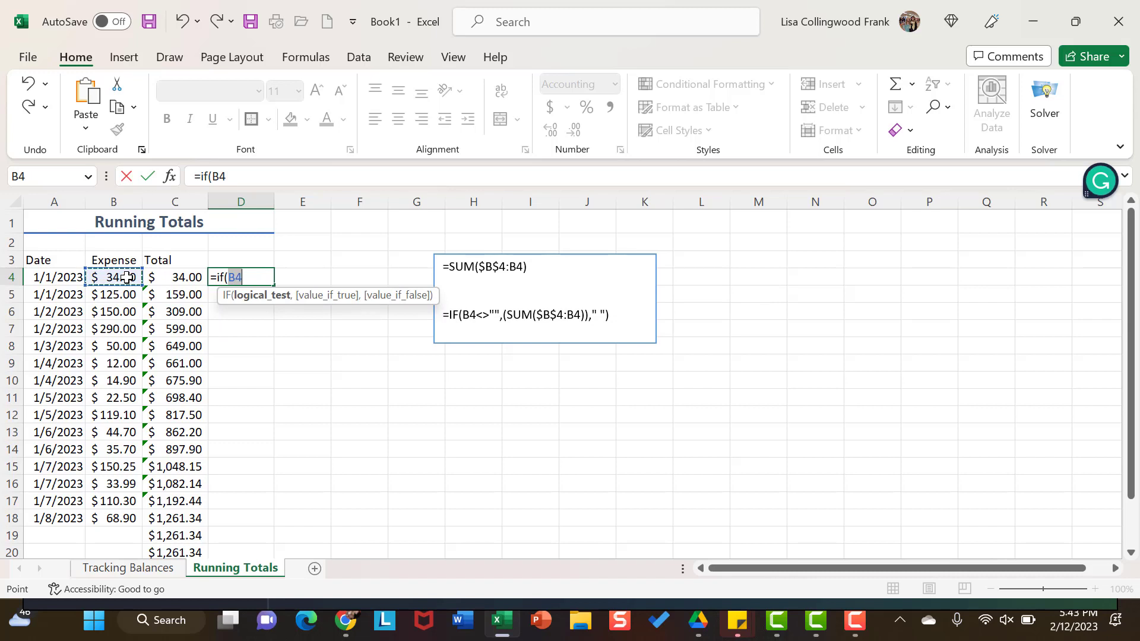
{"action": "type", "text": "<>"}
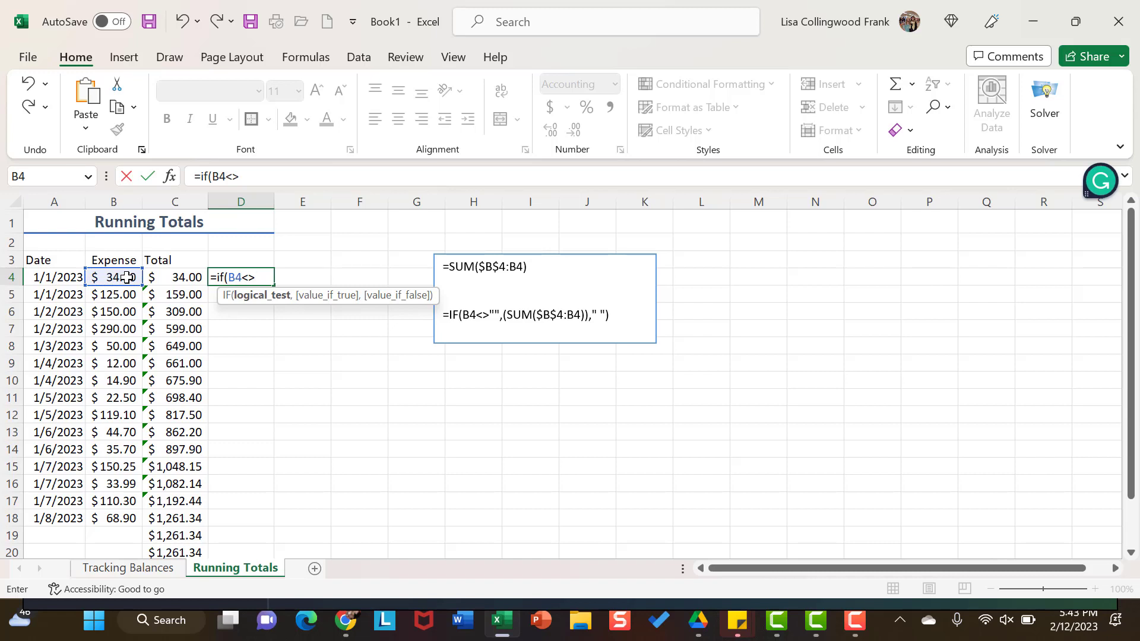
{"action": "type", "text": "\"\""}
{"action": "type", "text": ","}
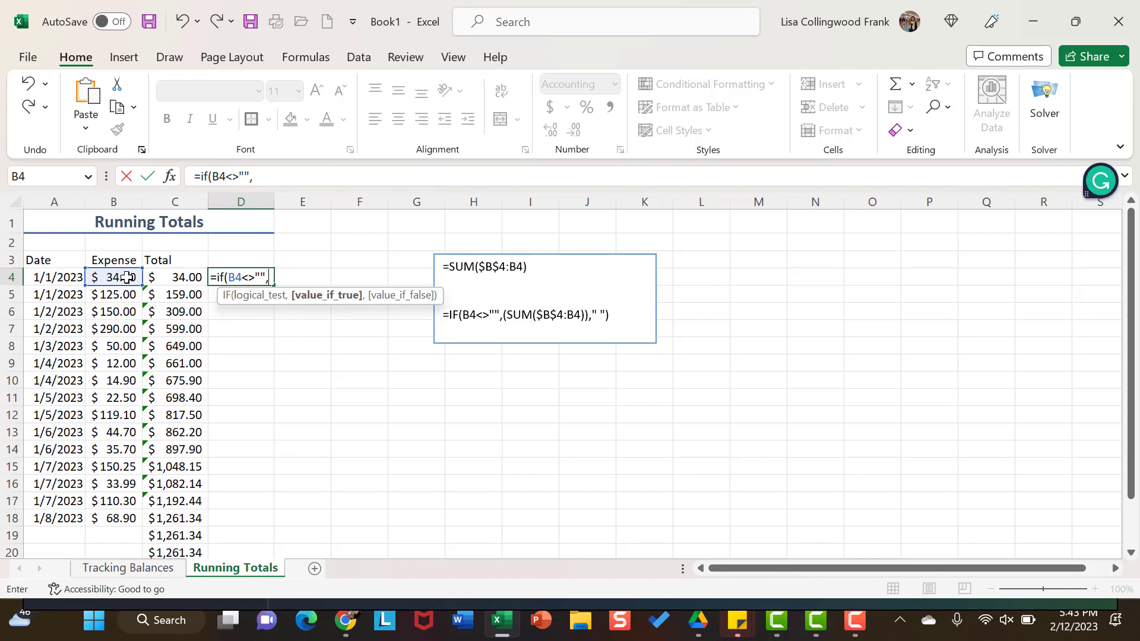
{"action": "type", "text": "(sum"}
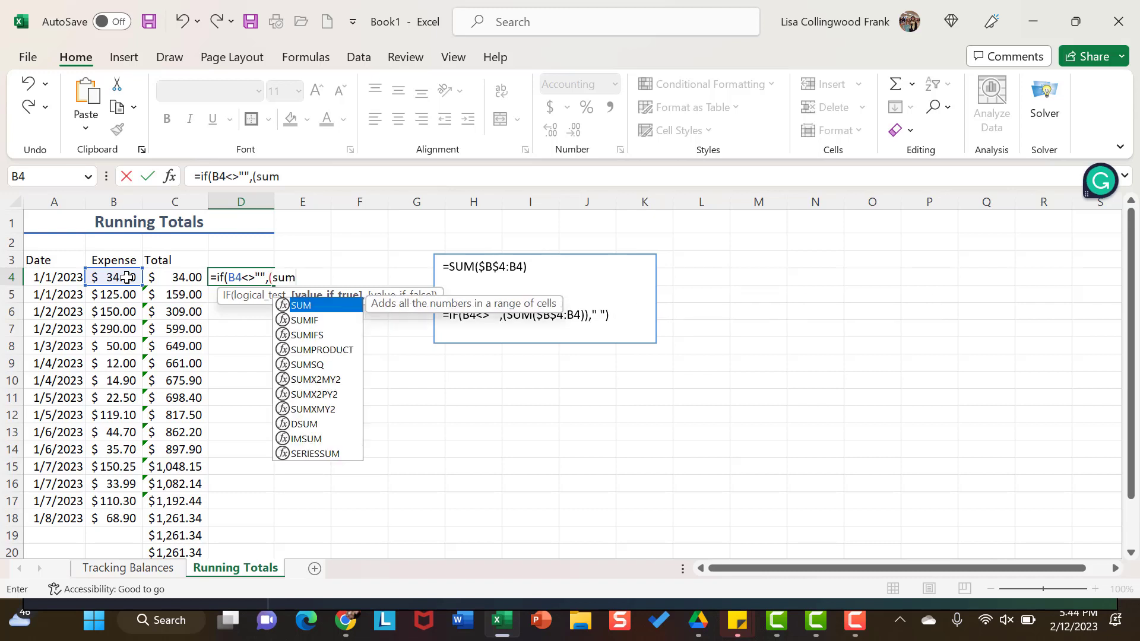
{"action": "type", "text": "("}
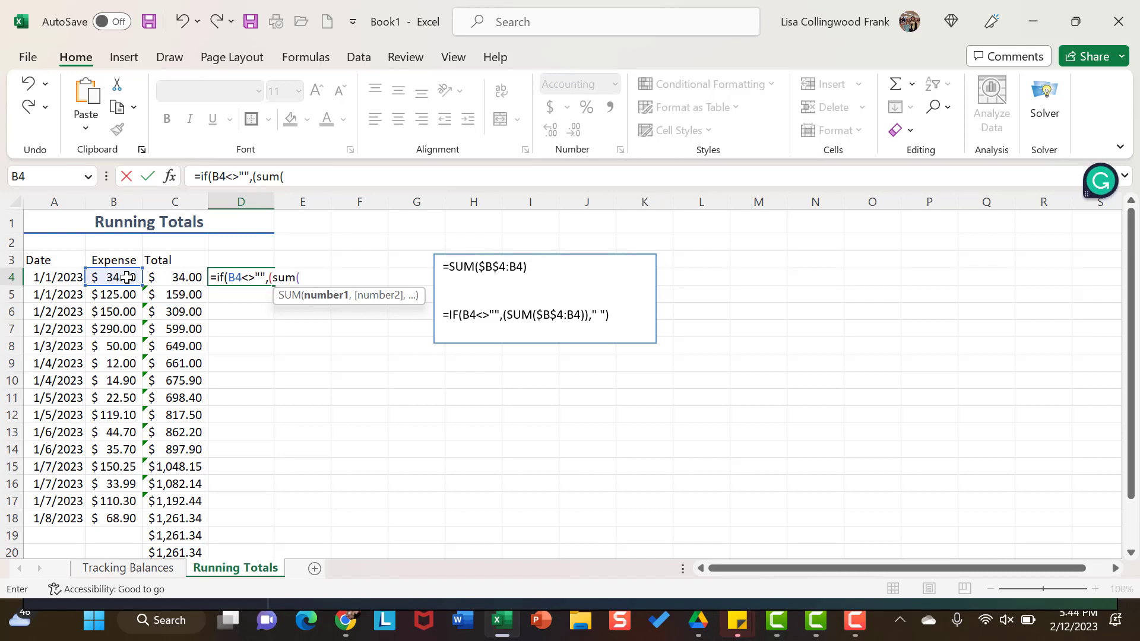
Step: Add (SUM($B$4:B4)) as the IF formula's value if true, making the first B4 reference absolute
{"action": "type", "text": "b4:b4"}
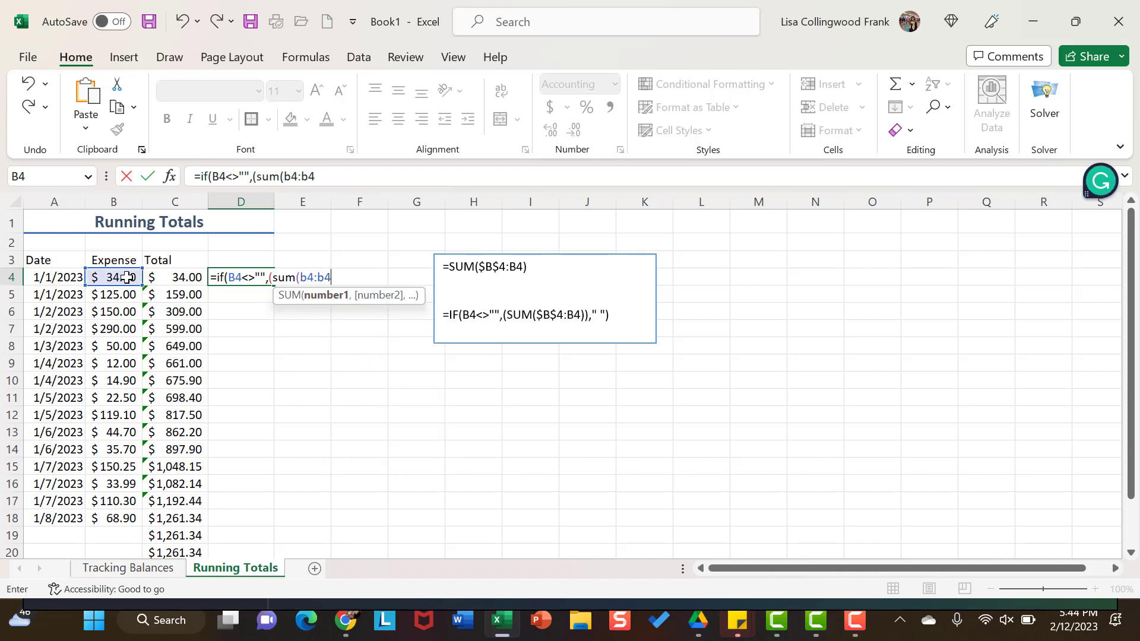
{"action": "left_click", "coordinate": [308, 280]}
{"action": "key", "text": "F4"}
{"action": "left_click", "coordinate": [350, 276]}
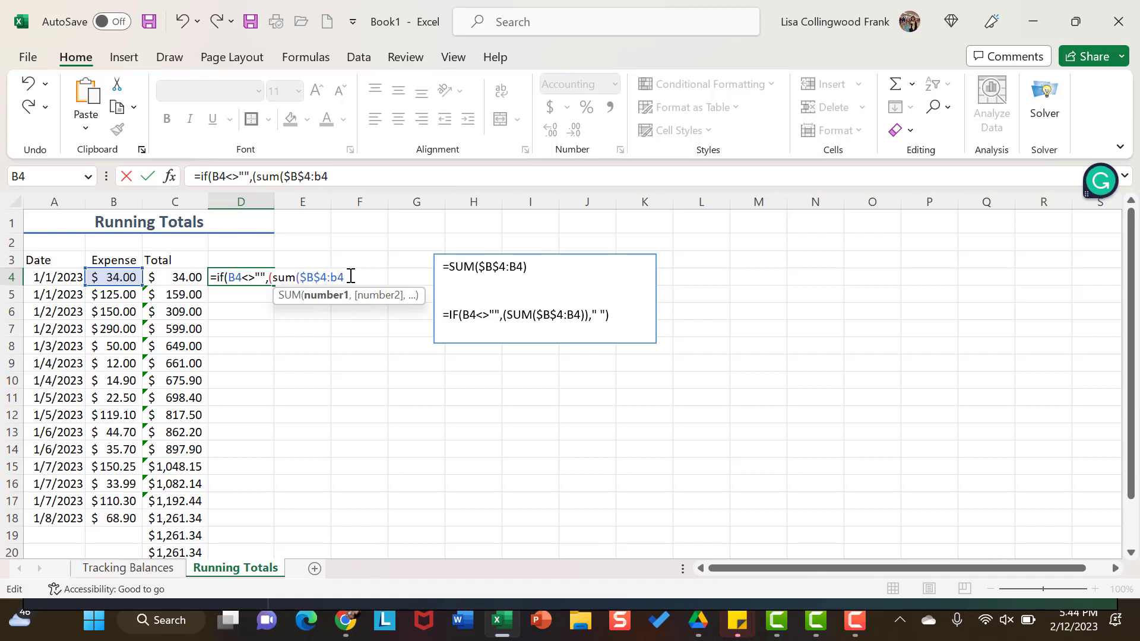
{"action": "type", "text": ")"}
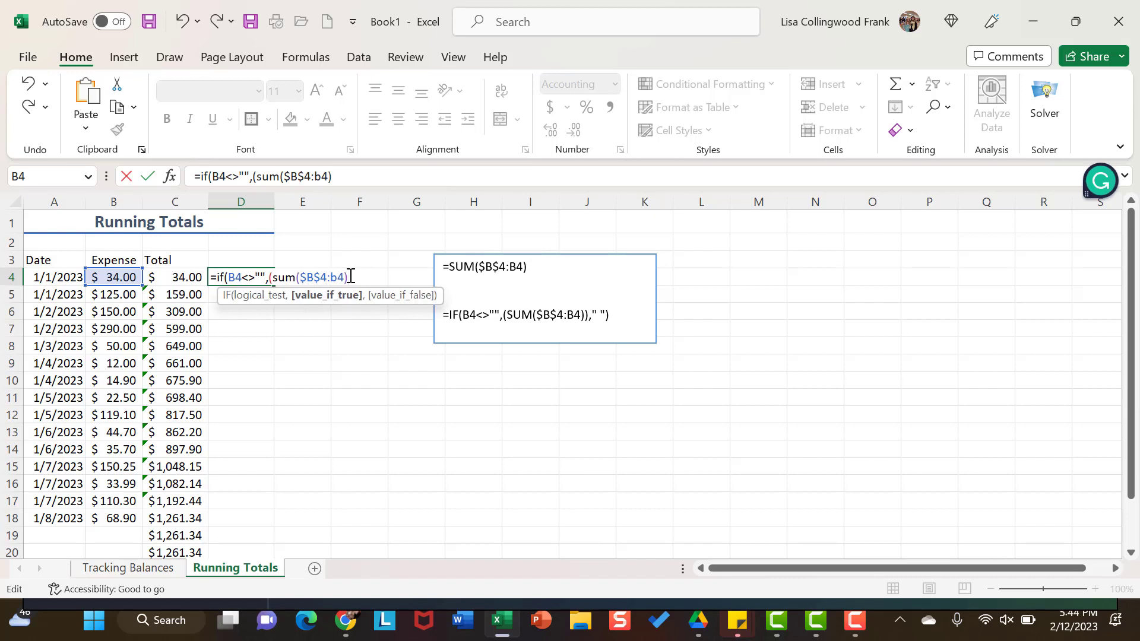
{"action": "type", "text": ")"}
Step: Set the IF formula's value if false to empty text ("") and complete the formula in D4
{"action": "type", "text": ","}
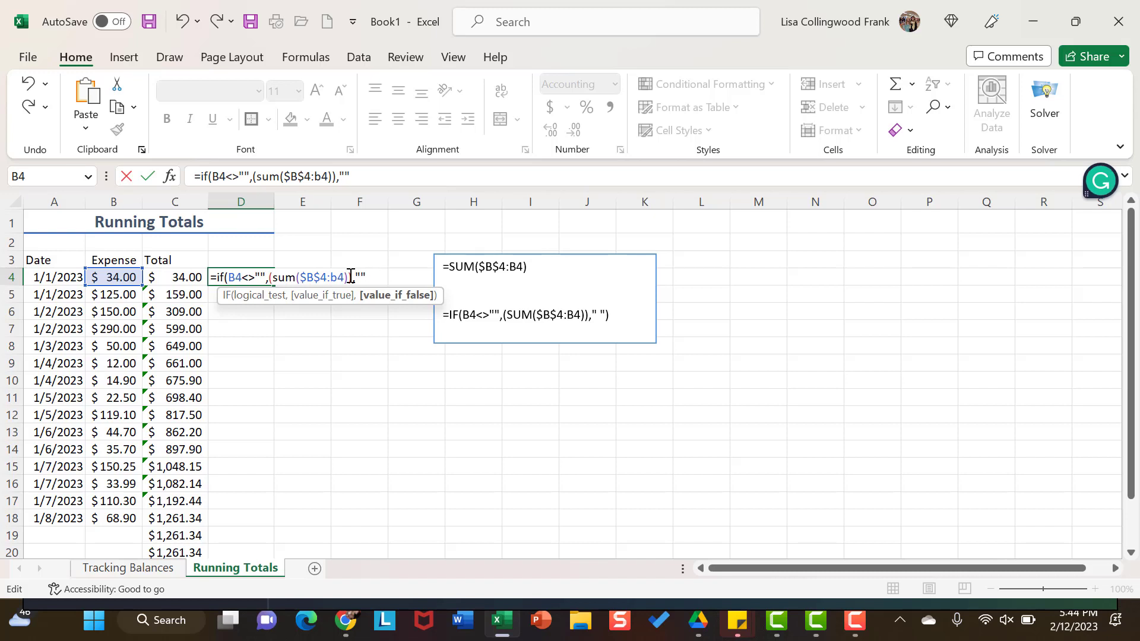
{"action": "type", "text": ")"}
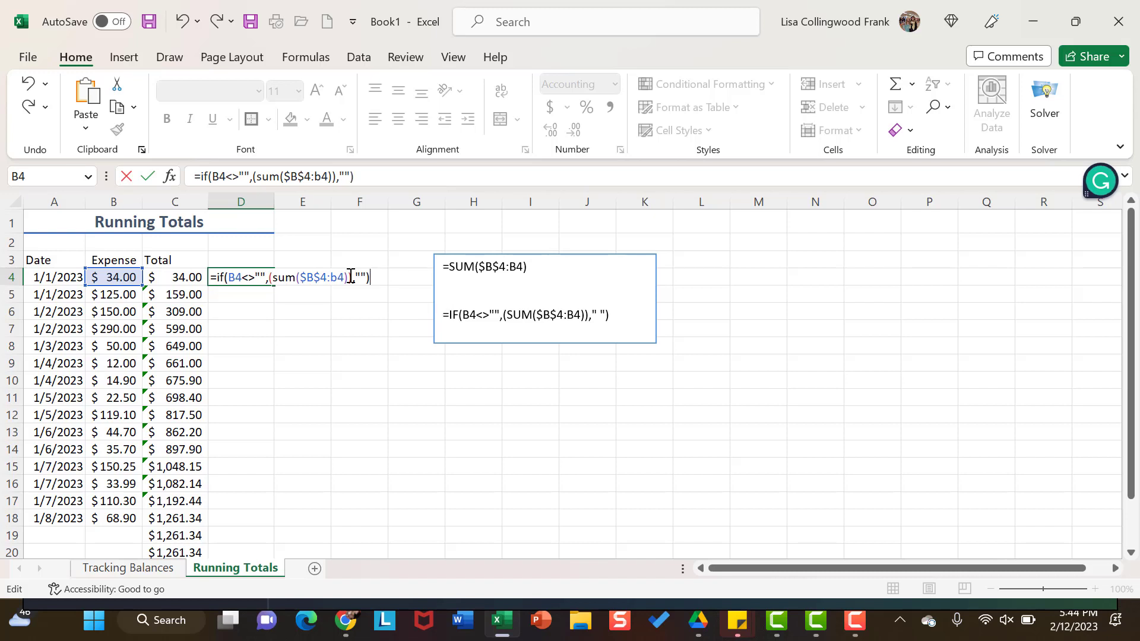
{"action": "key", "text": "Return"}
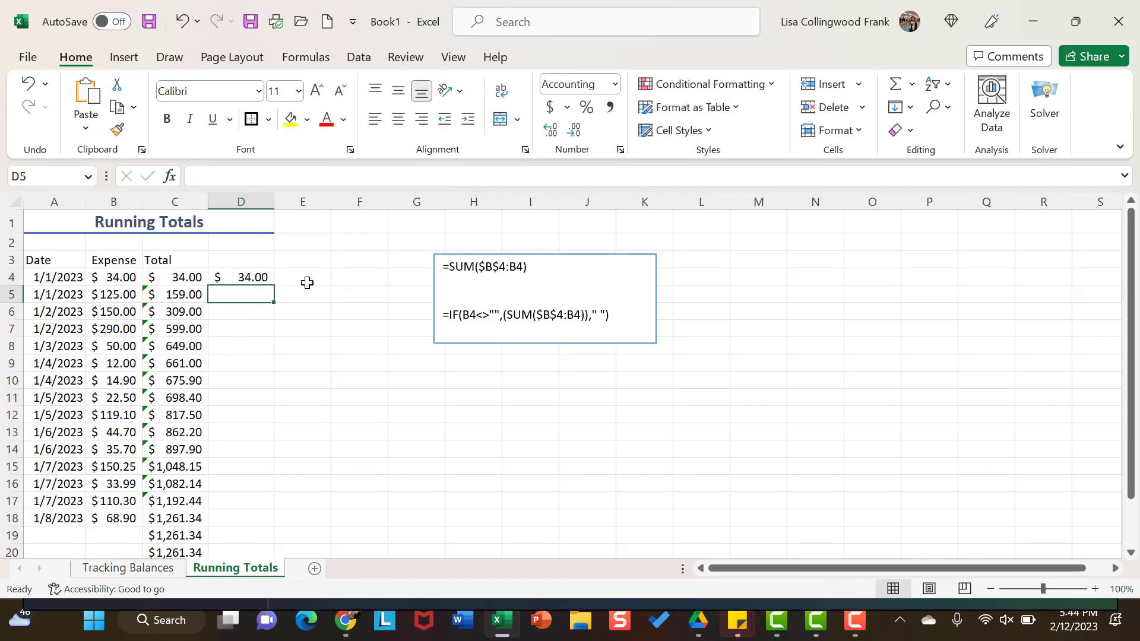
Step: Fill the IF formula from D4 down column D through row 23 and check the formula in D19
{"action": "left_click", "coordinate": [253, 278]}
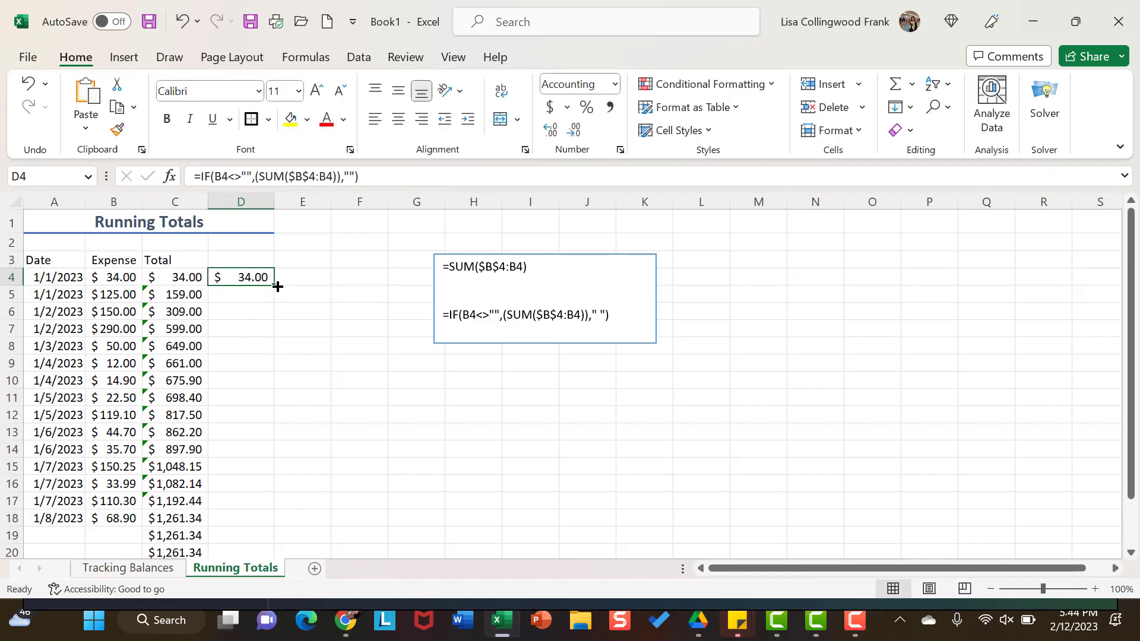
{"action": "left_click_drag", "start_coordinate": [277, 287], "coordinate": [251, 536]}
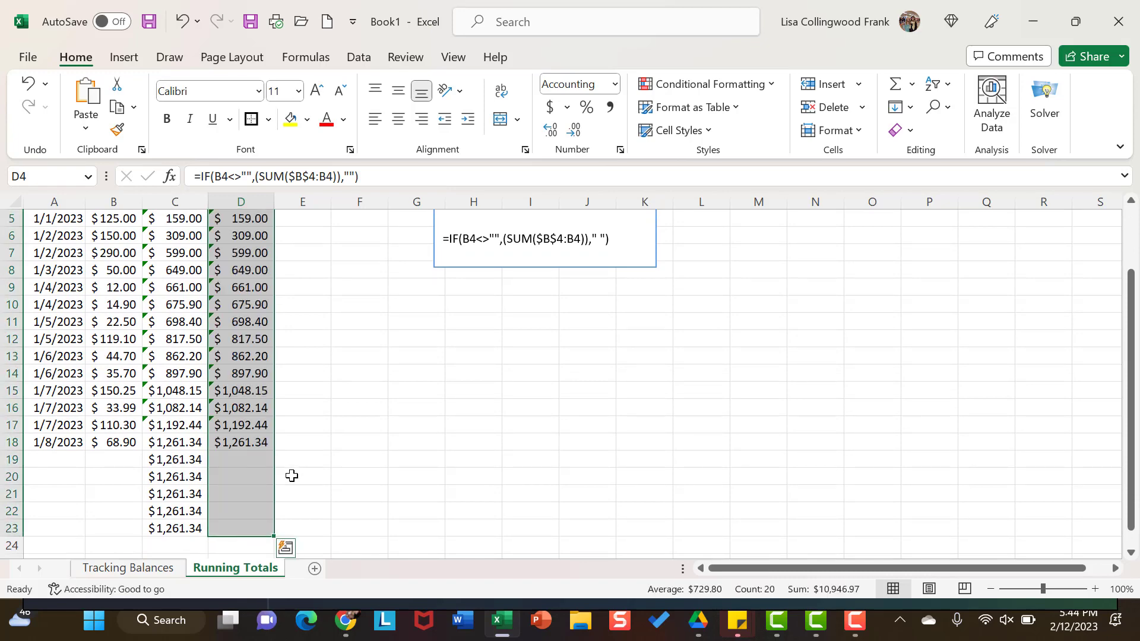
{"action": "scroll", "coordinate": [280, 364], "scroll_direction": "up", "scroll_amount": 2}
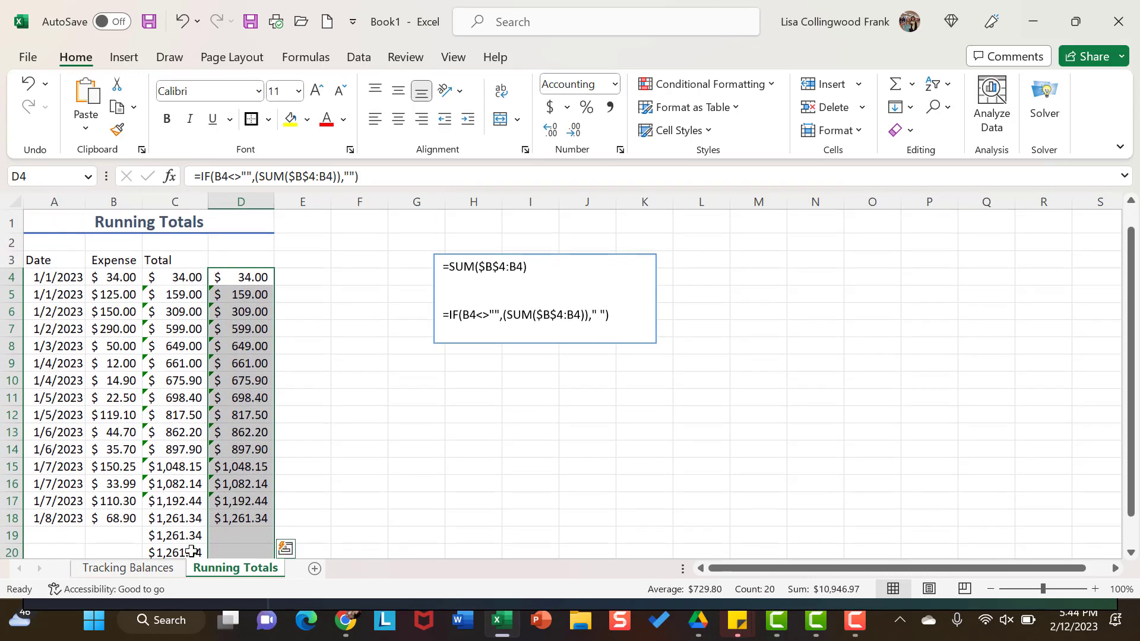
{"action": "scroll", "coordinate": [247, 475], "scroll_direction": "down", "scroll_amount": 2}
{"action": "left_click", "coordinate": [246, 416]}
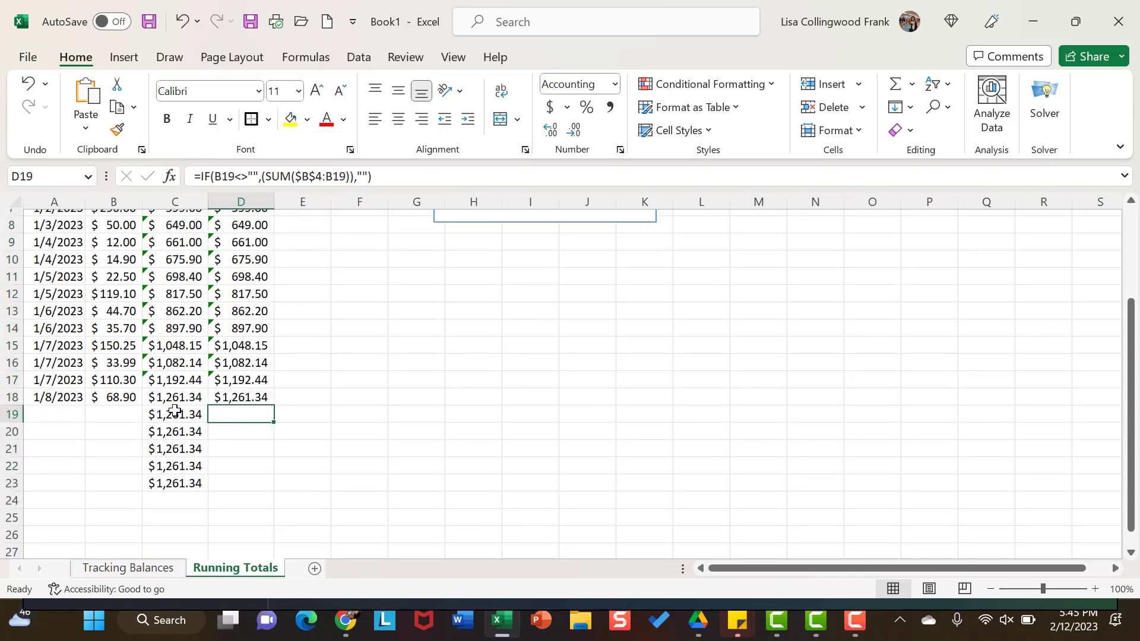
Step: Enter a new expense of 25.89 in cell B19
{"action": "left_click", "coordinate": [123, 411]}
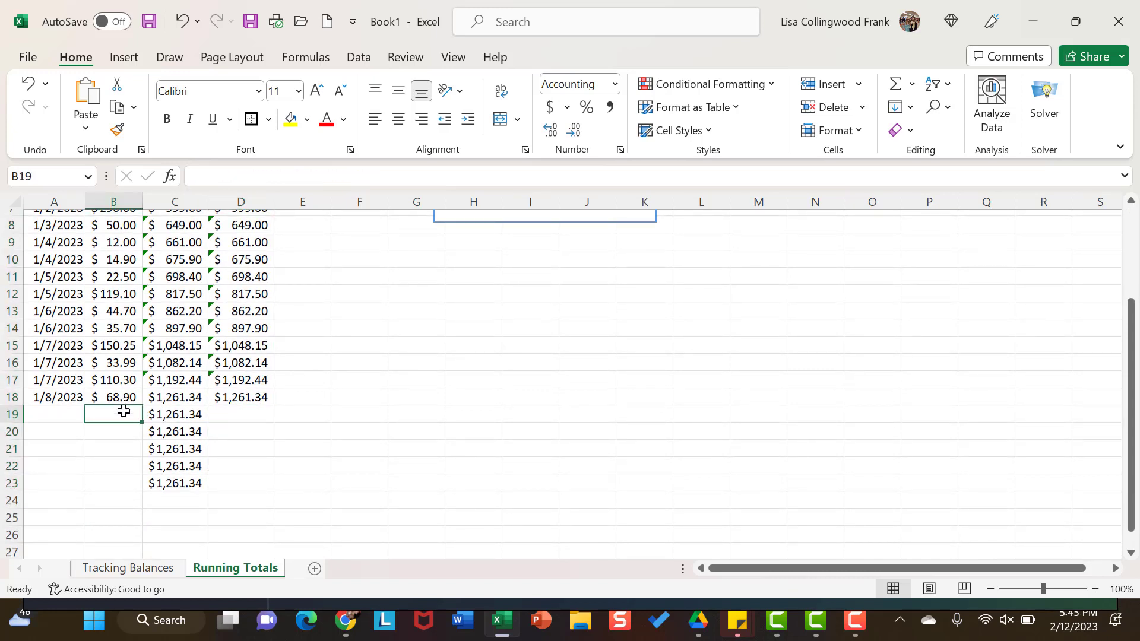
{"action": "type", "text": "25.89"}
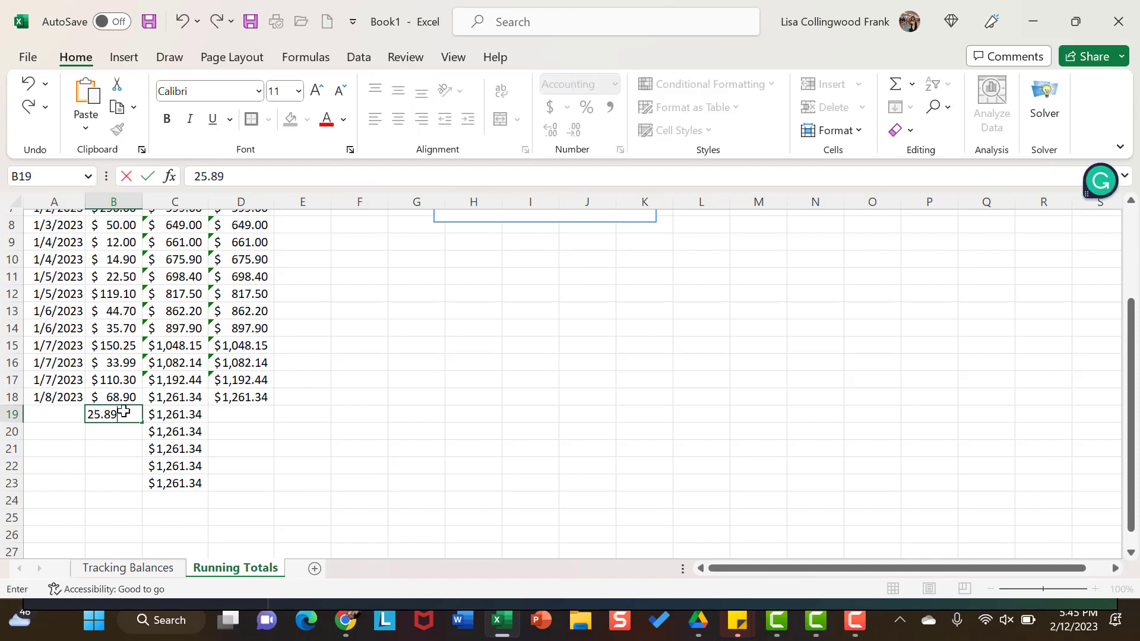
{"action": "key", "text": "Return"}
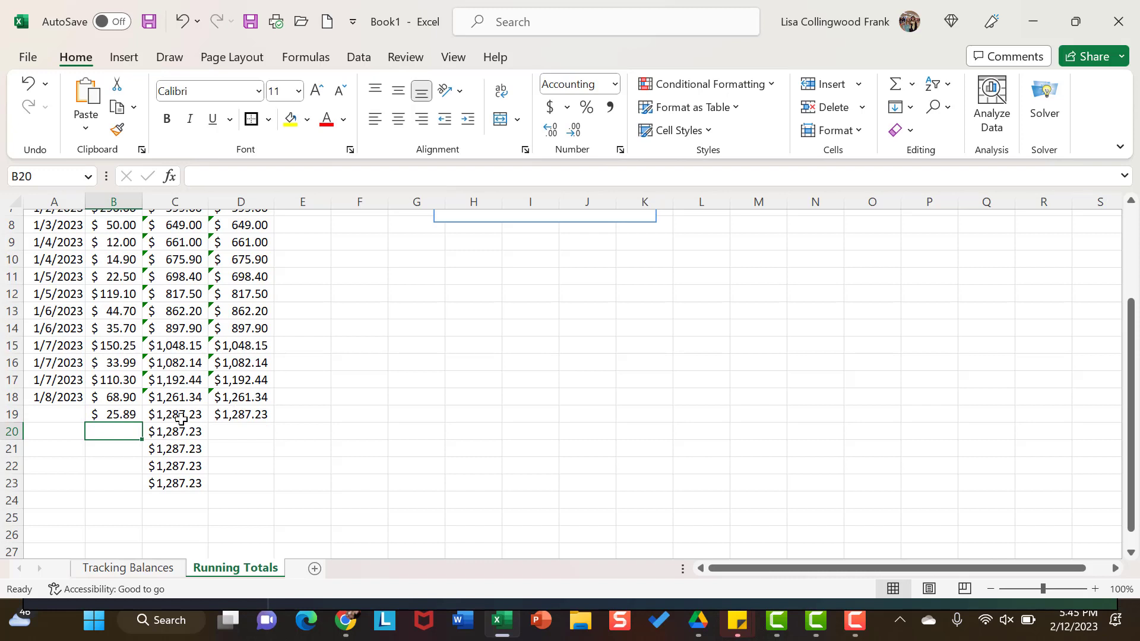